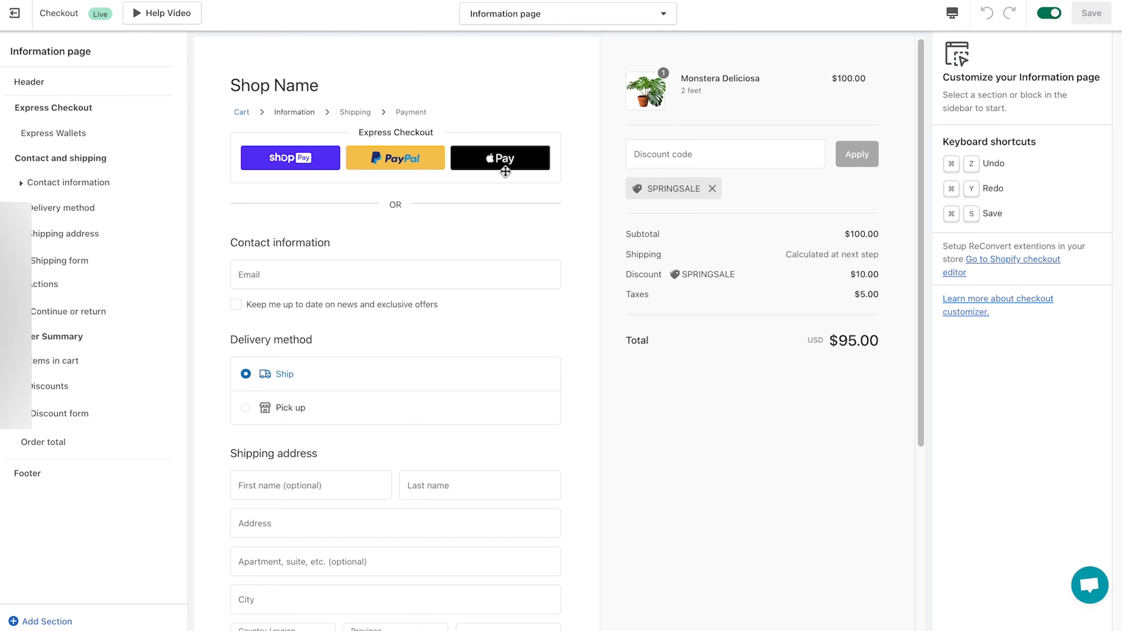
- Add a Multi-product upsell section under Actions, above Continue or return, on the Information page
click(183, 15)
click(57, 623)
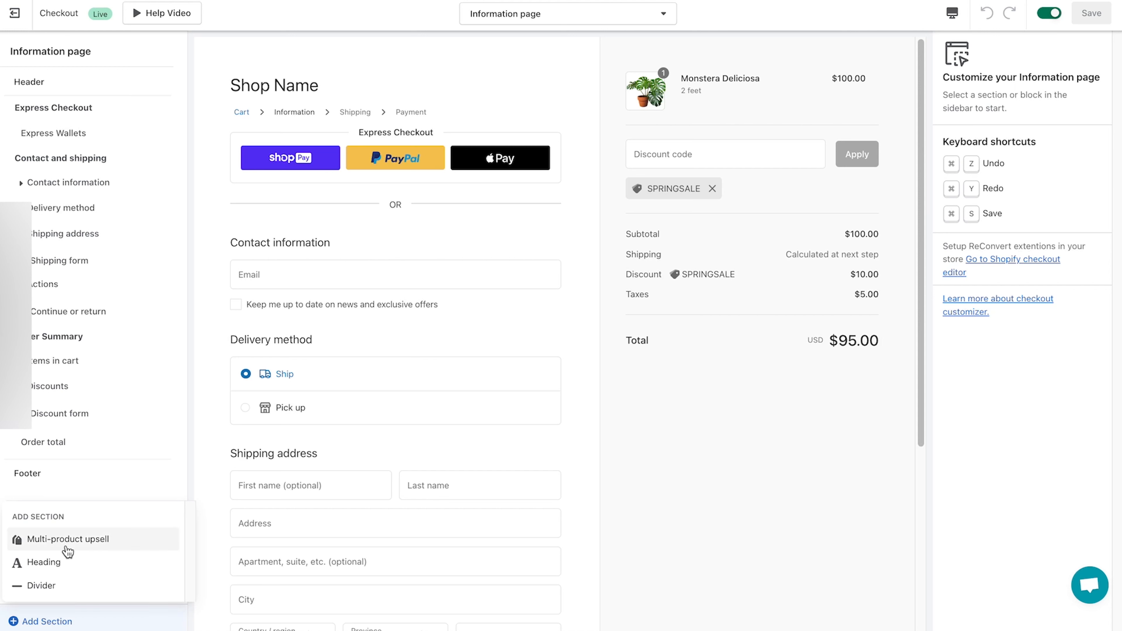
click(61, 540)
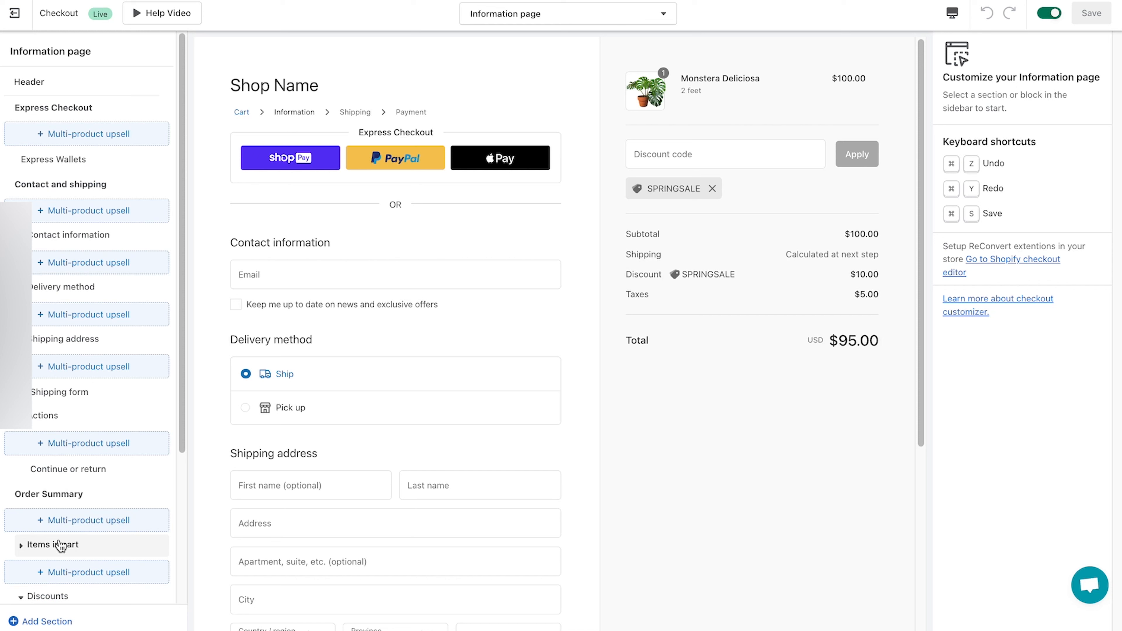
click(86, 446)
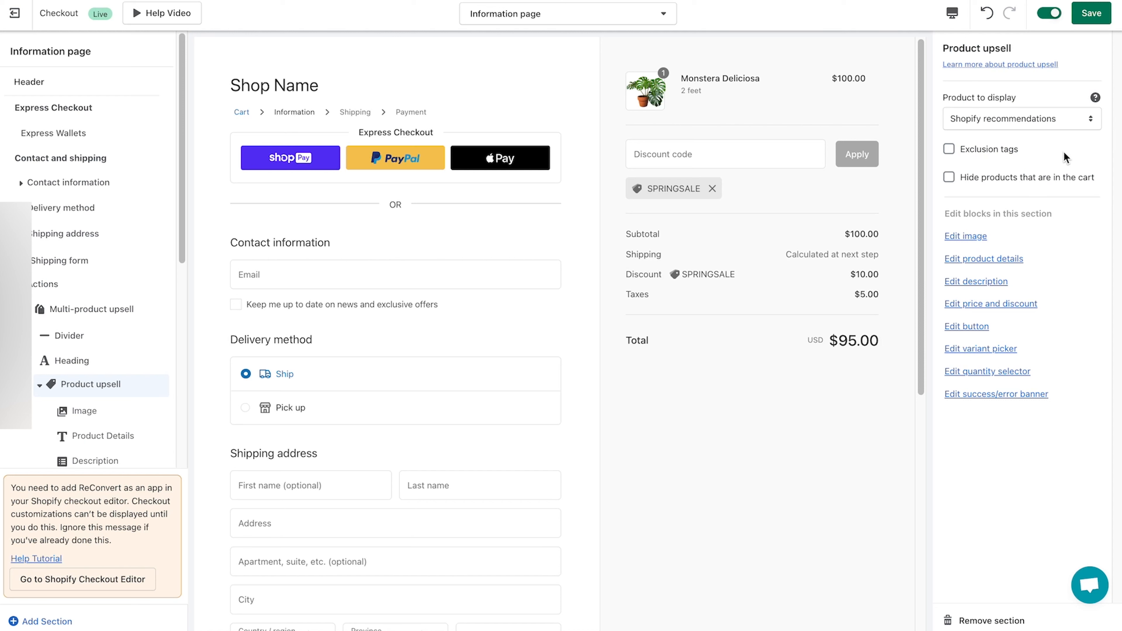
- Set the upsell to display the specific product Bright Eyed Good Boy and save the checkout
click(1062, 118)
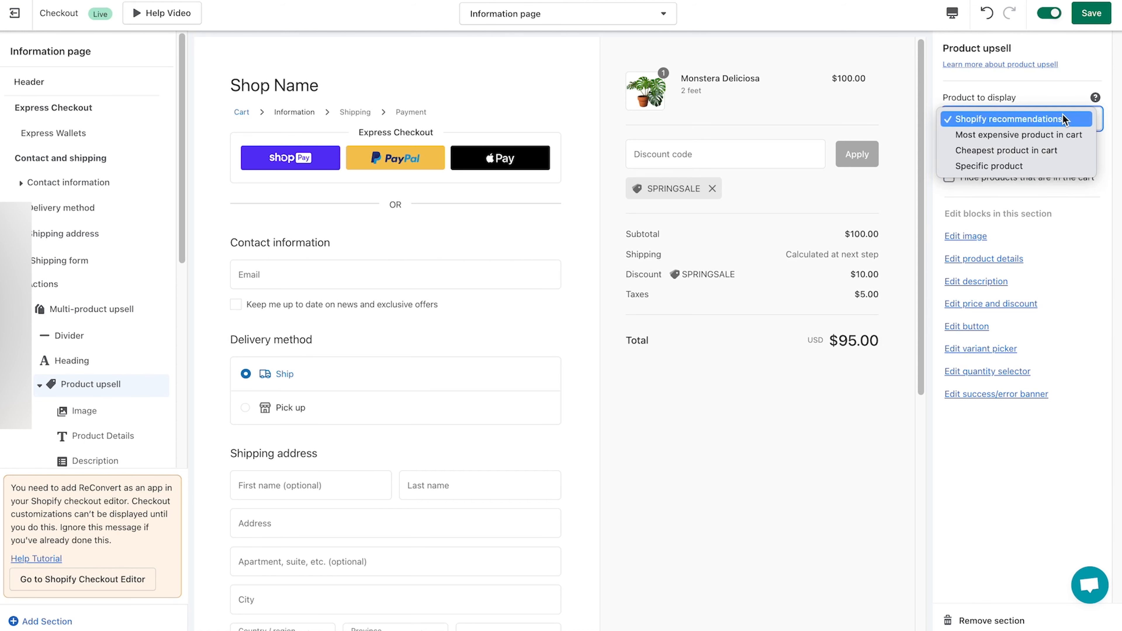
click(1056, 166)
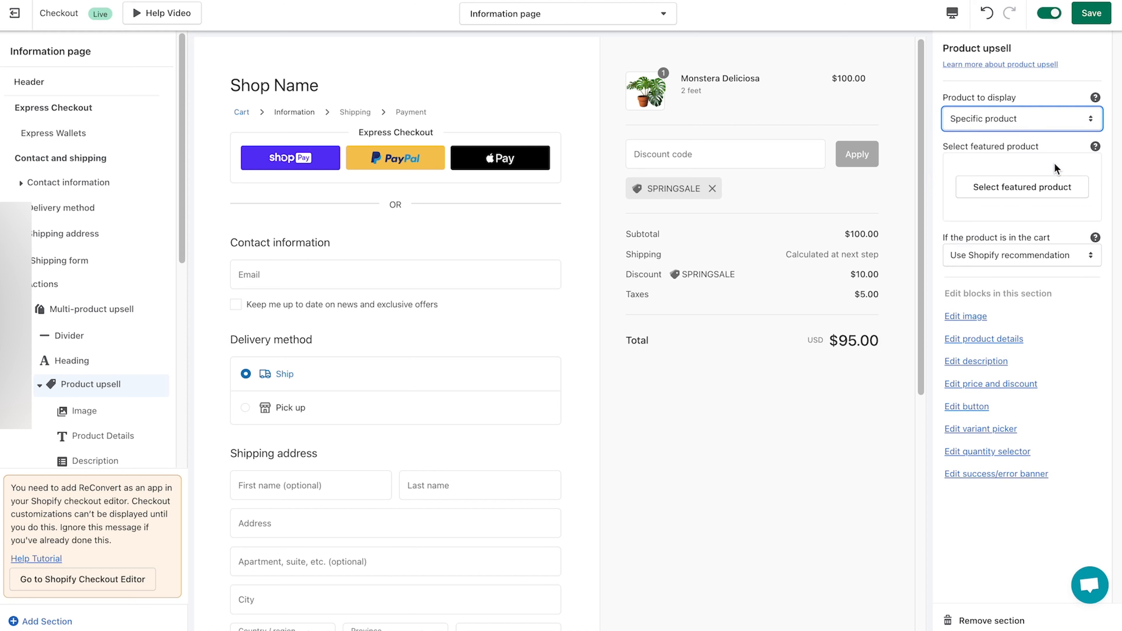
click(1060, 195)
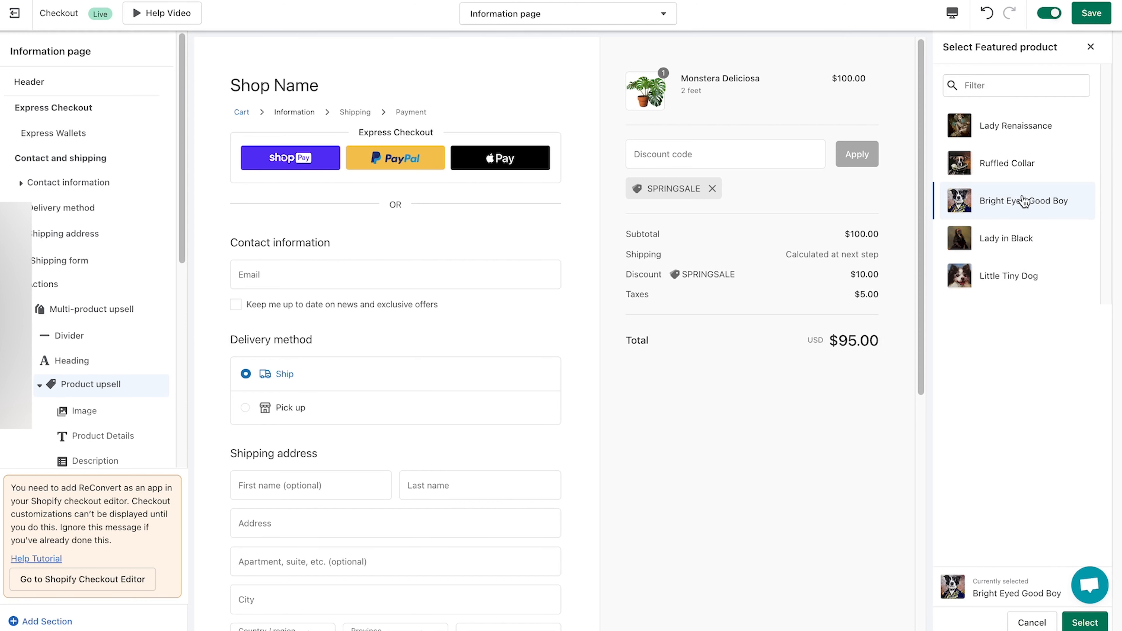
click(1078, 623)
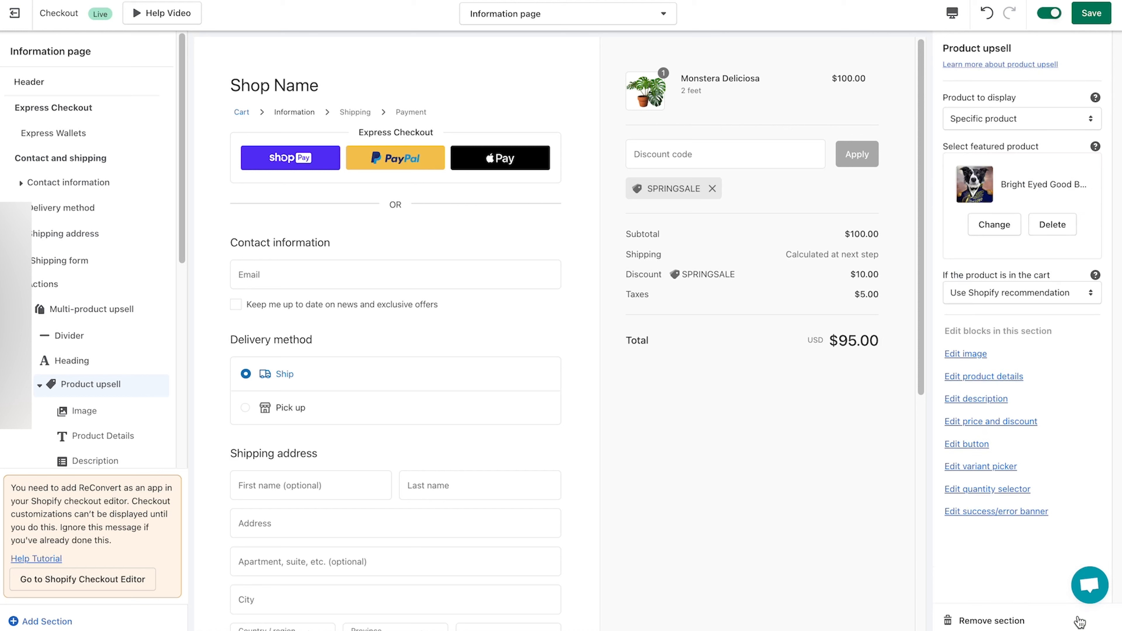
click(1090, 17)
- Check the upsell in the checkout preview and read the location note in the Multi-product upsell settings
scroll(555, 327, down, 5)
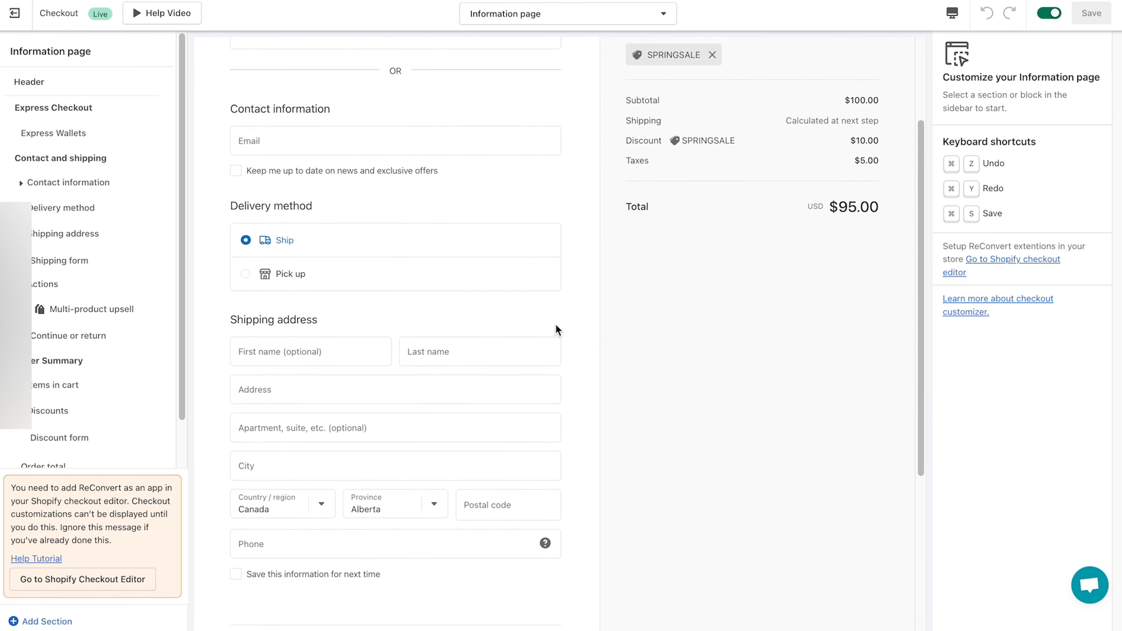
scroll(555, 330, down, 4)
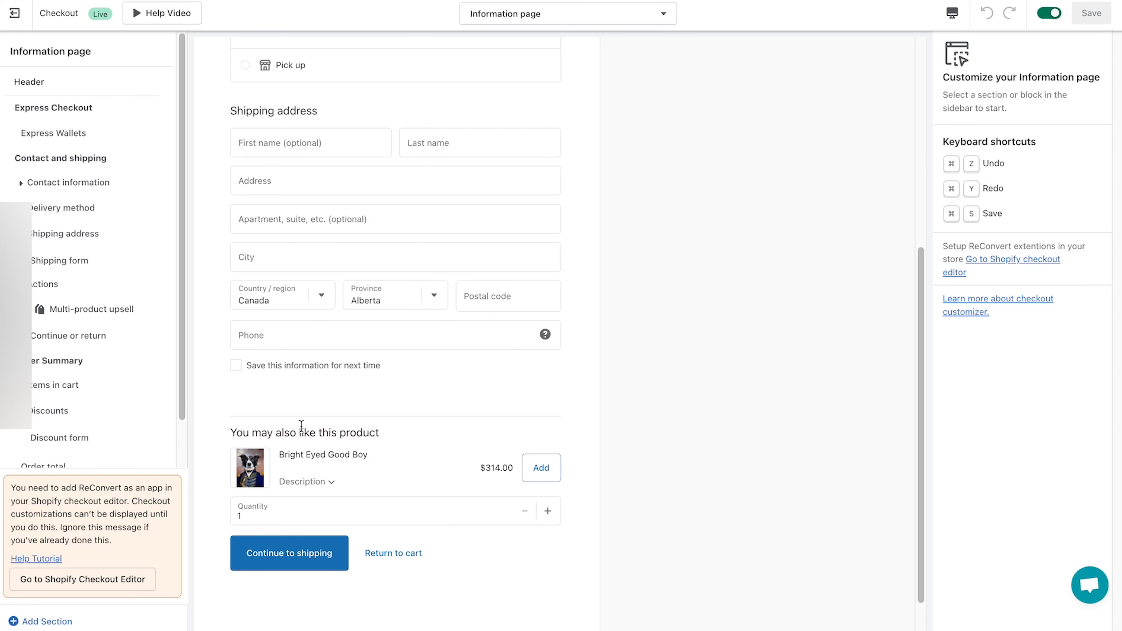
click(98, 313)
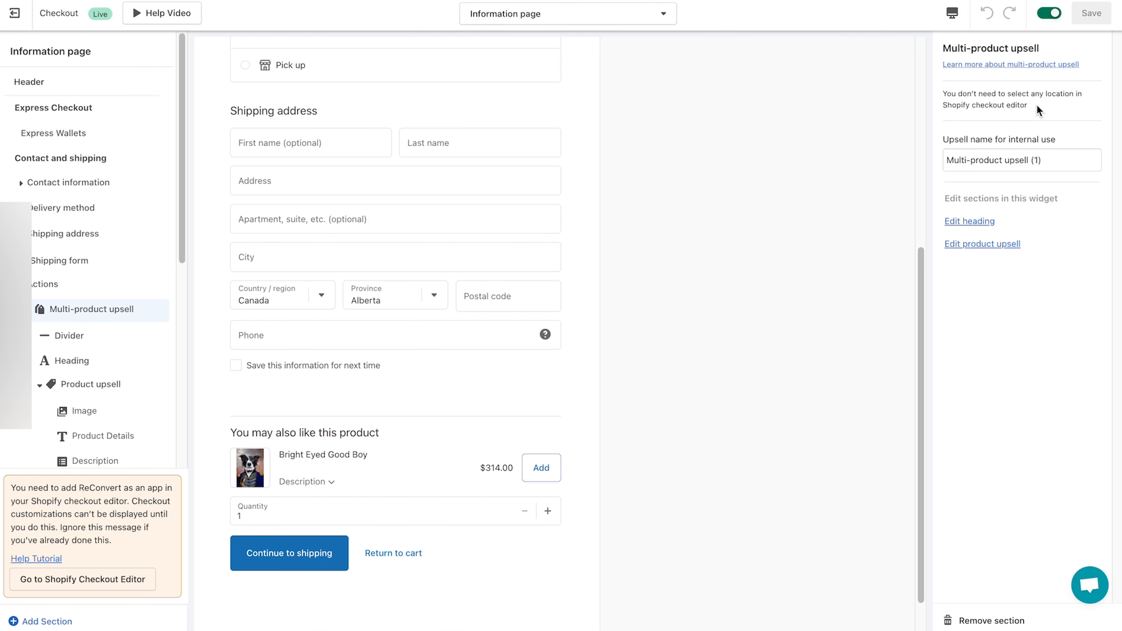
drag(1037, 105, 934, 88)
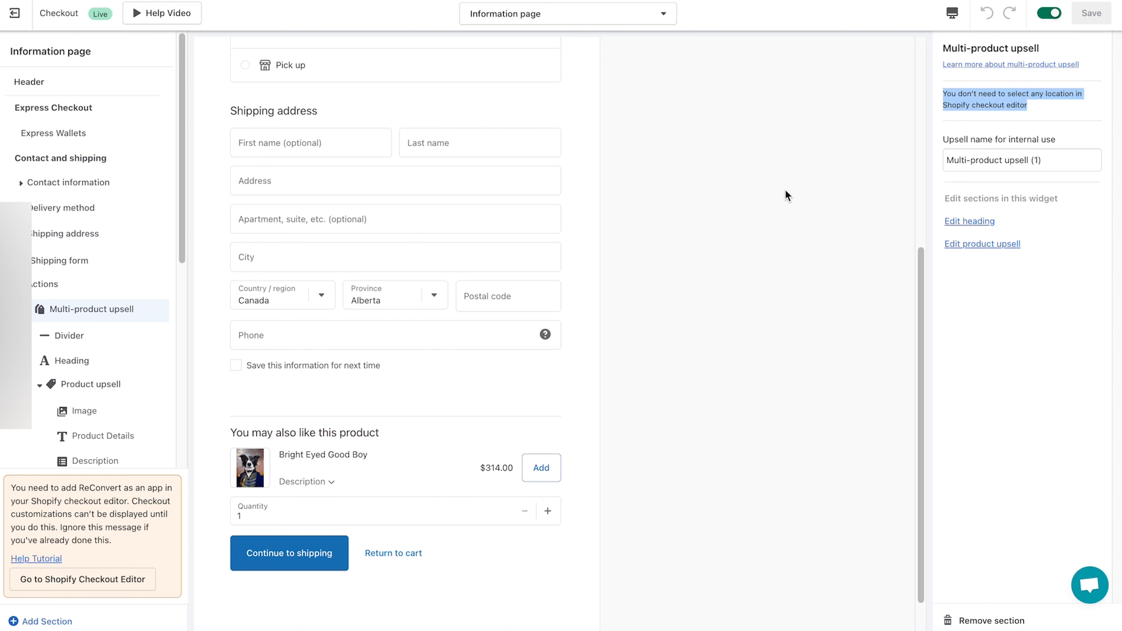
scroll(415, 404, down, 1)
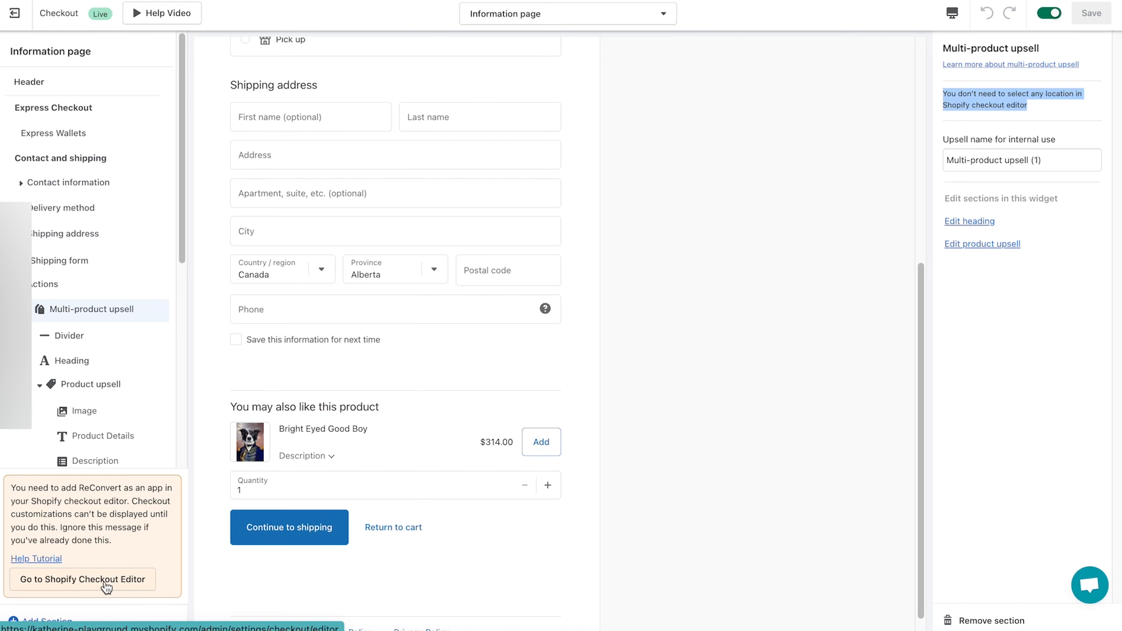
- Switch to the Shopify checkout editor, add the ReConvert app under Actions above Continue or return, and save
click(127, 580)
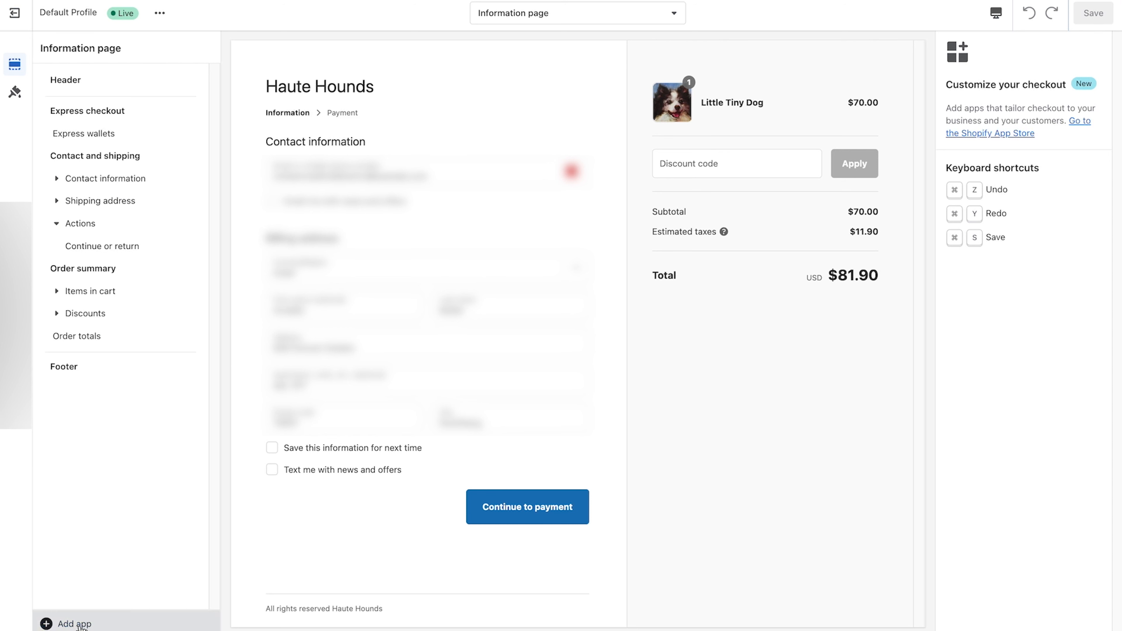
click(71, 623)
click(112, 125)
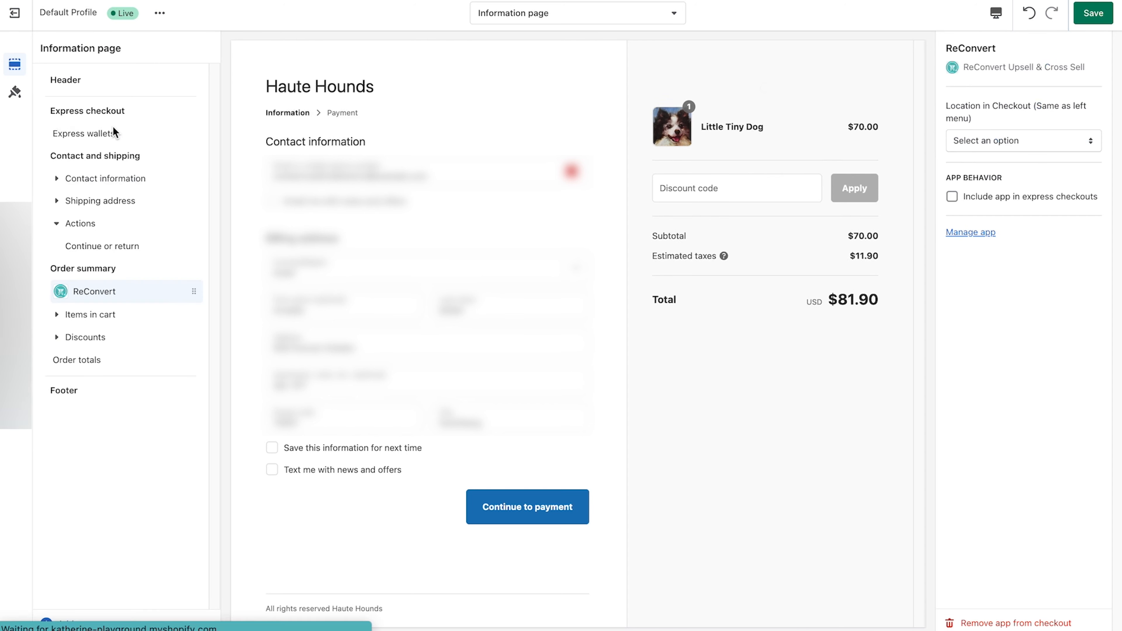
drag(194, 294, 171, 254)
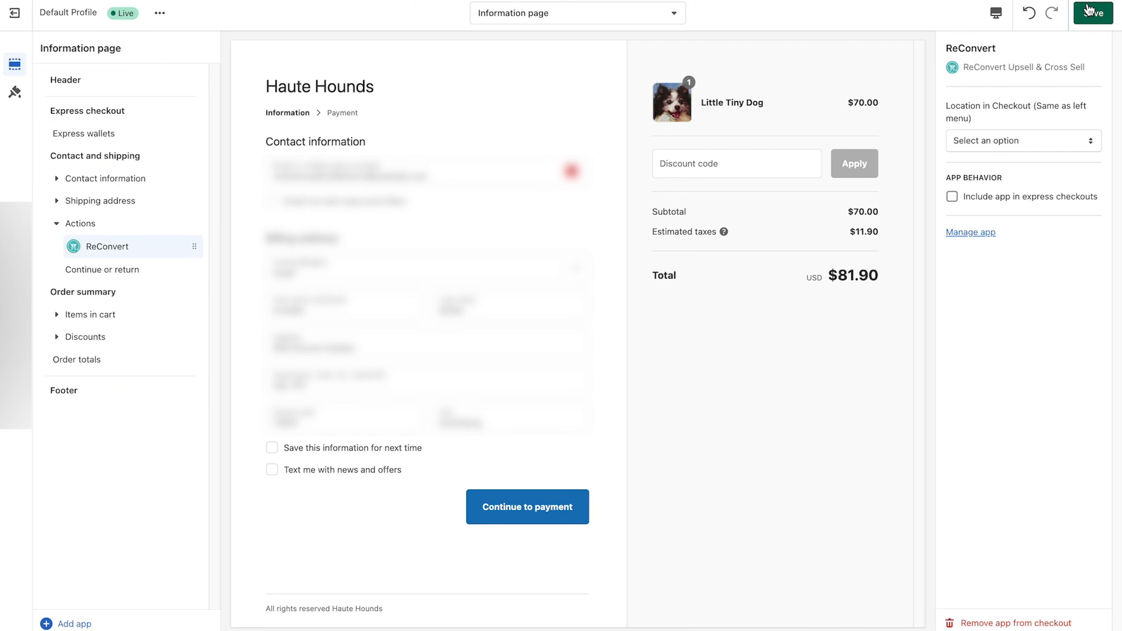
click(1094, 13)
scroll(435, 465, down, 1)
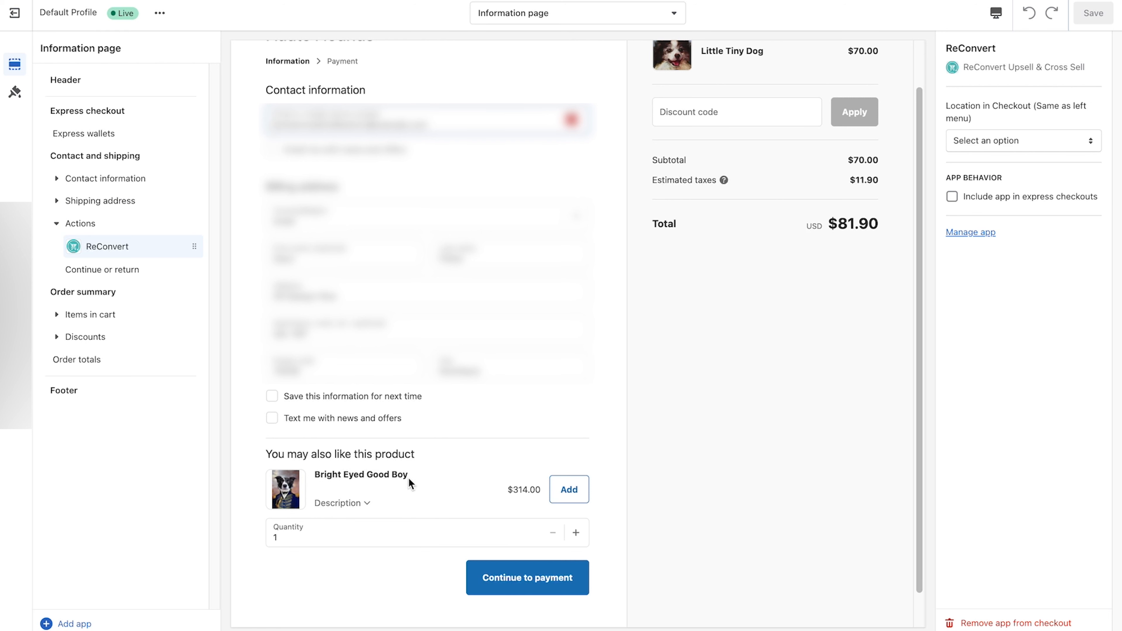
scroll(488, 185, up, 1)
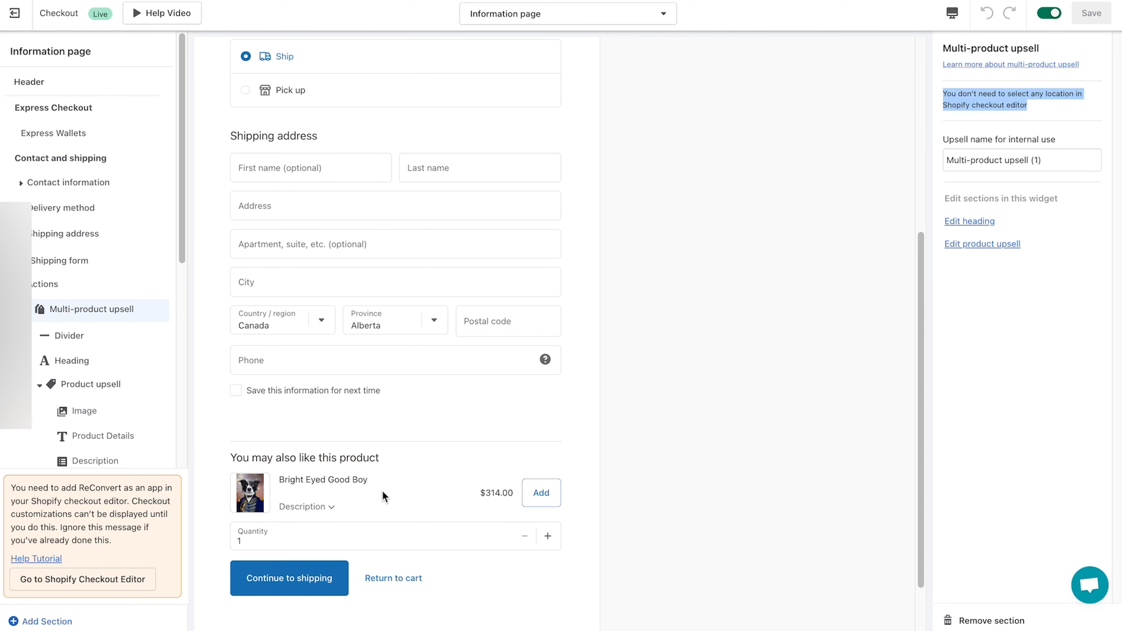
- Back in ReConvert, move the Multi-product upsell to the start of Contact and shipping, above Contact information, and save
scroll(382, 490, up, 6)
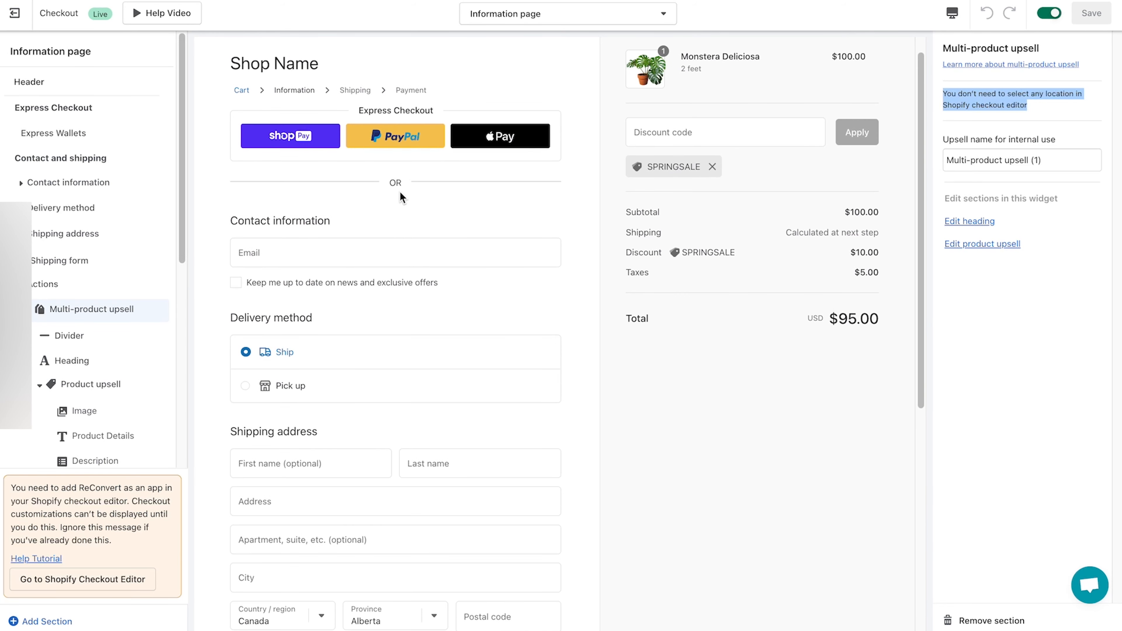
mouse_move(150, 313)
drag(160, 314, 164, 159)
mouse_move(143, 181)
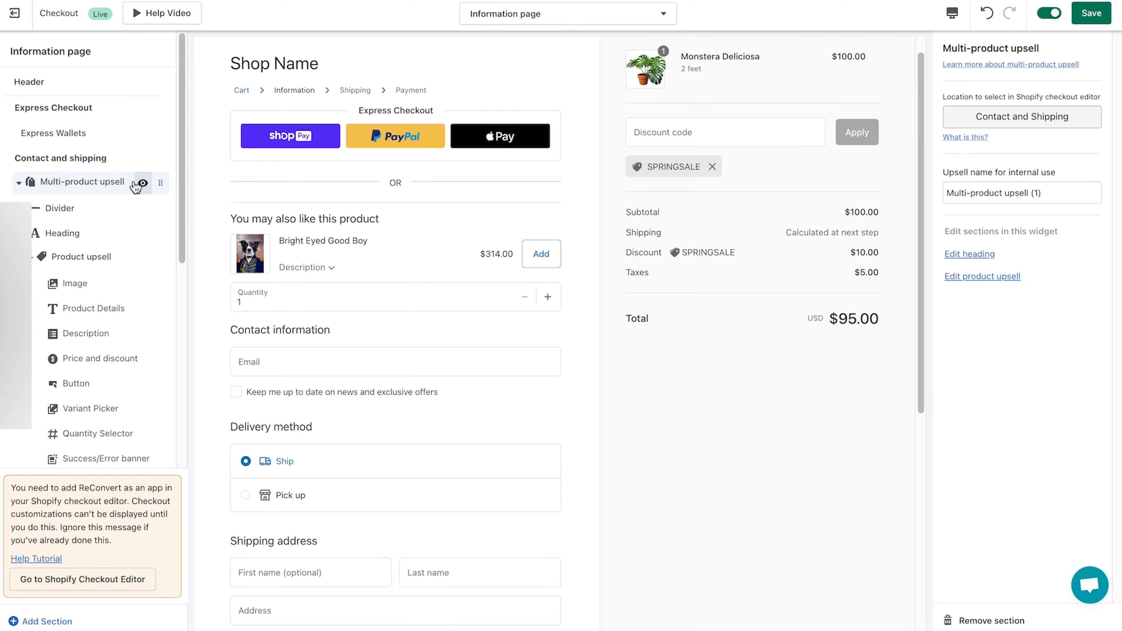
scroll(351, 270, down, 1)
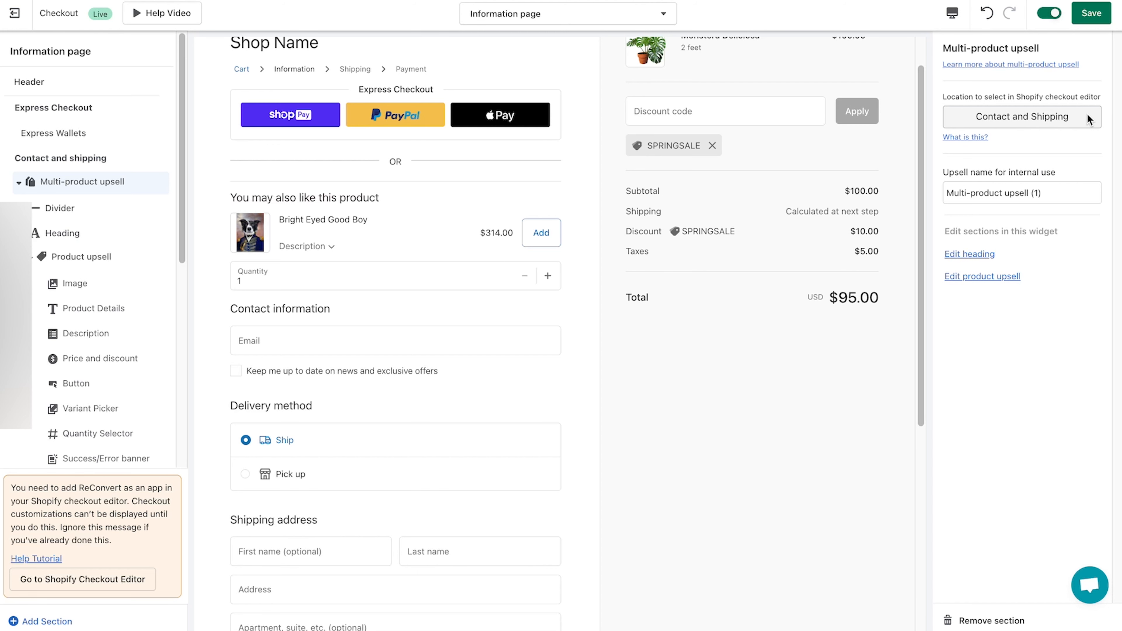
click(1090, 16)
- In the Shopify checkout editor, move the ReConvert block above Contact information, set its location to Contact and Shipping, and save
click(111, 580)
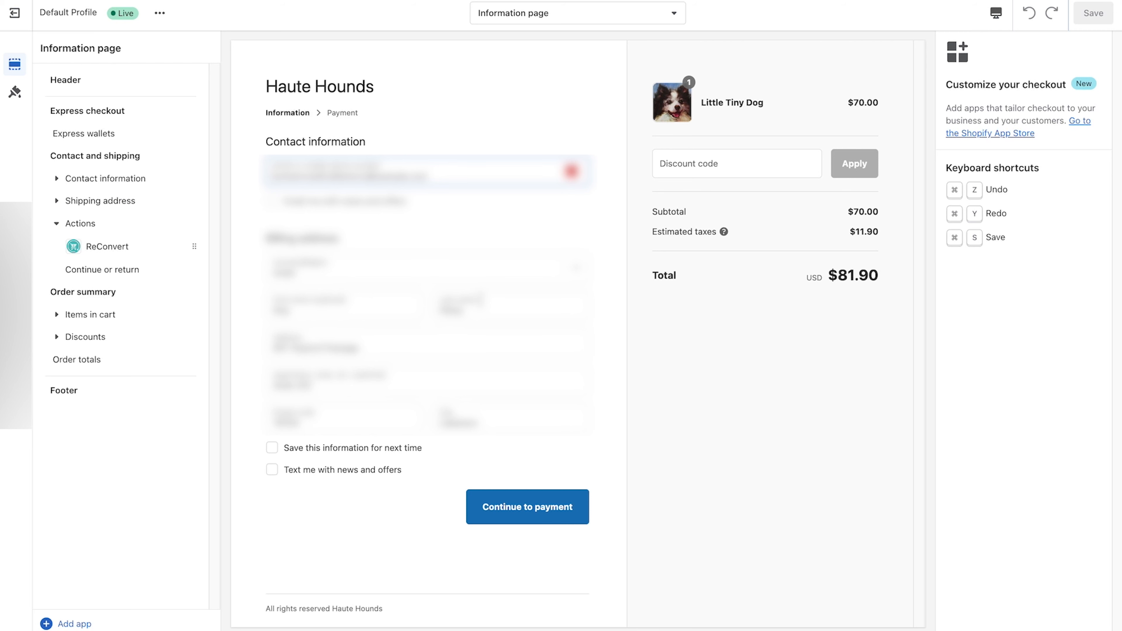
drag(194, 246, 153, 158)
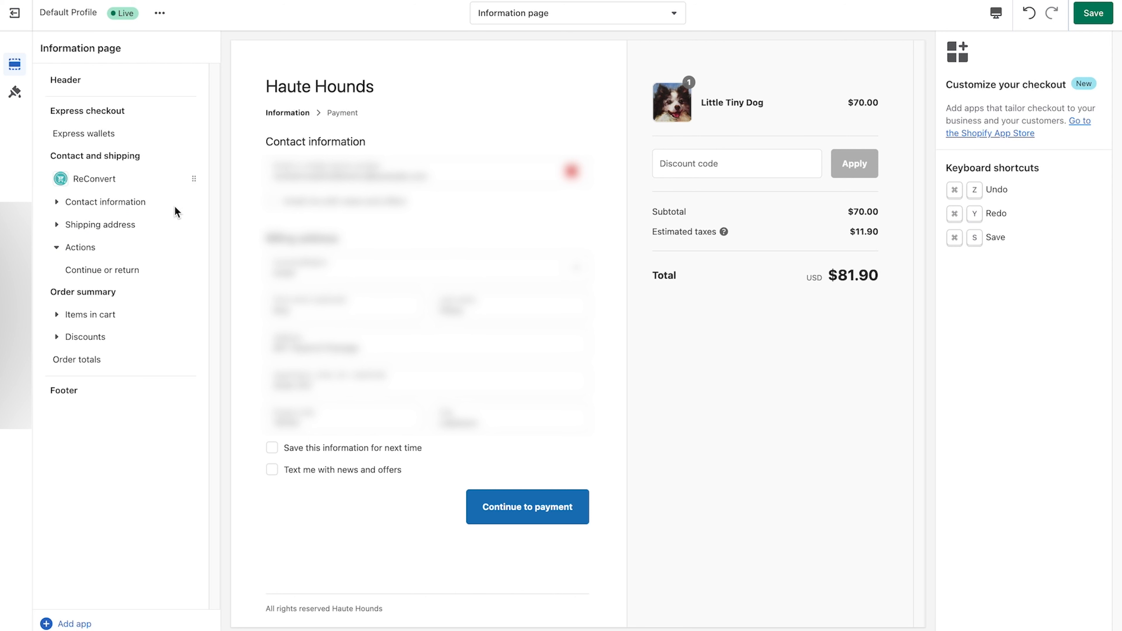
click(118, 185)
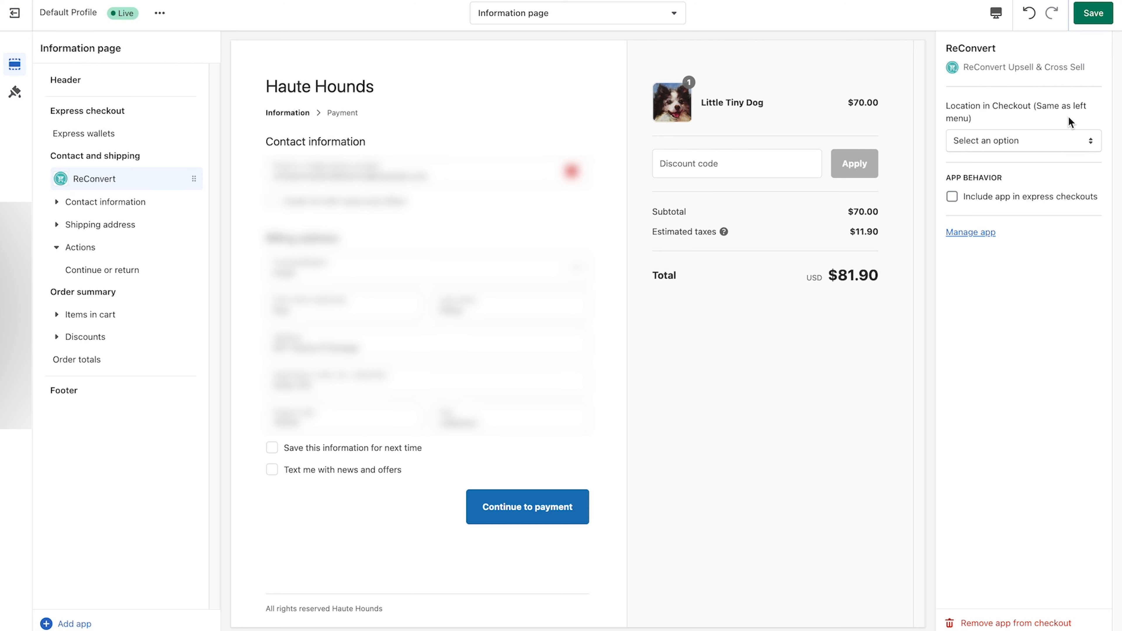
click(1074, 143)
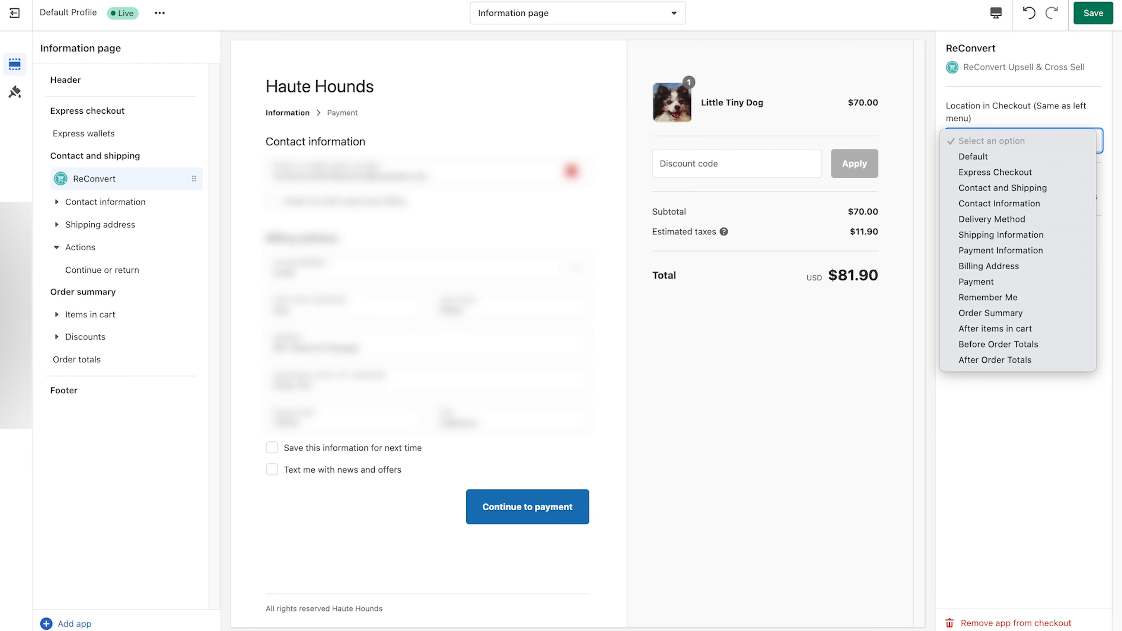
key(Escape)
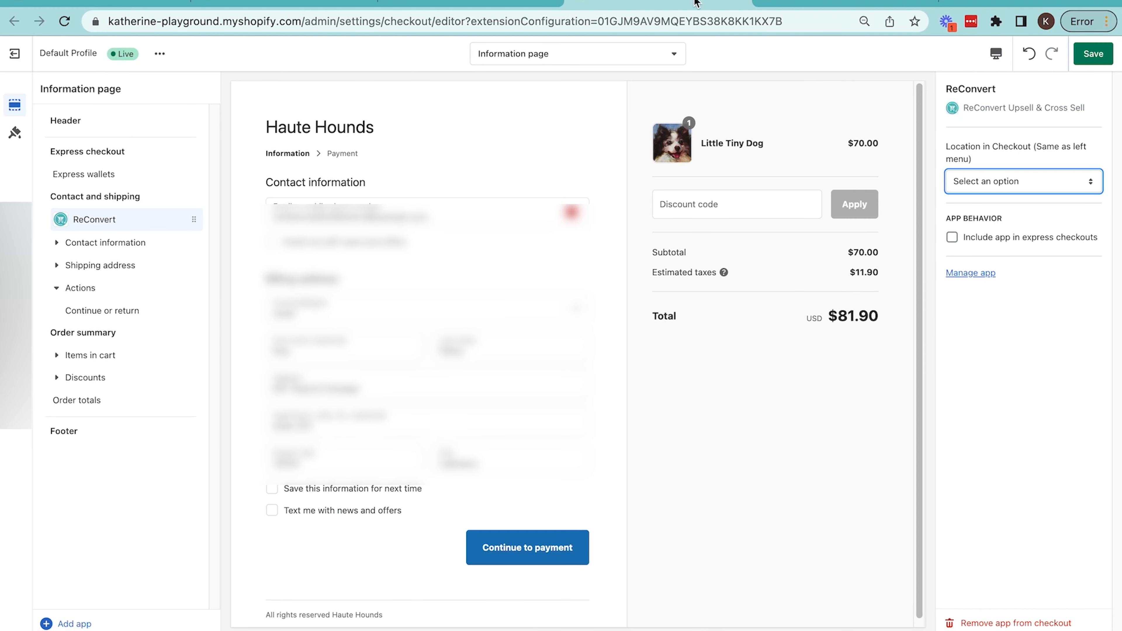
click(1029, 181)
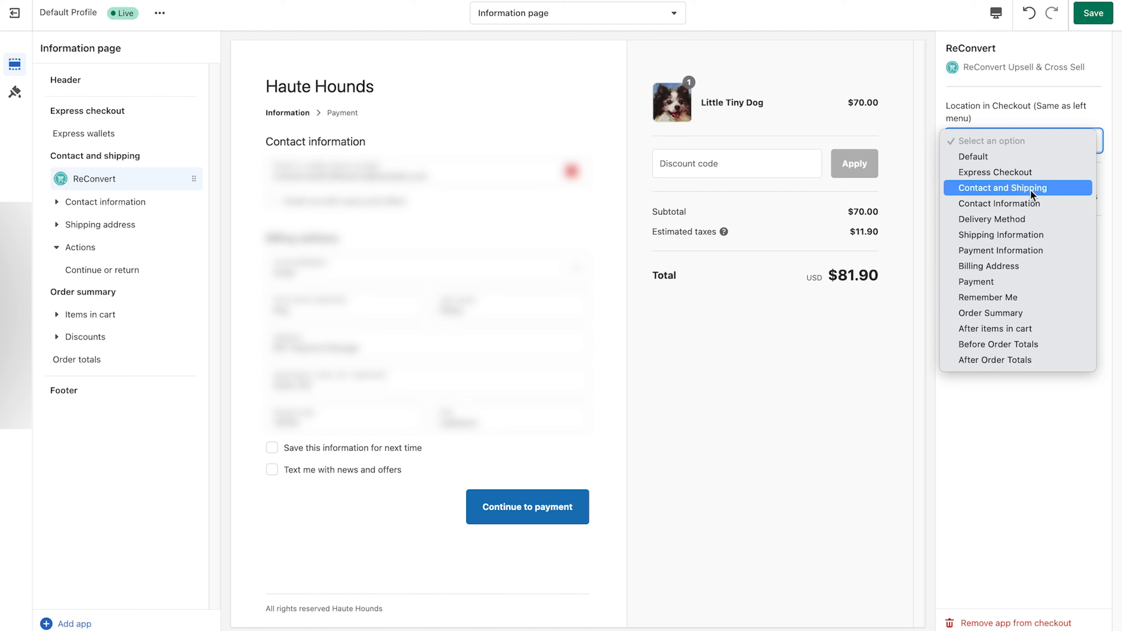
click(1031, 191)
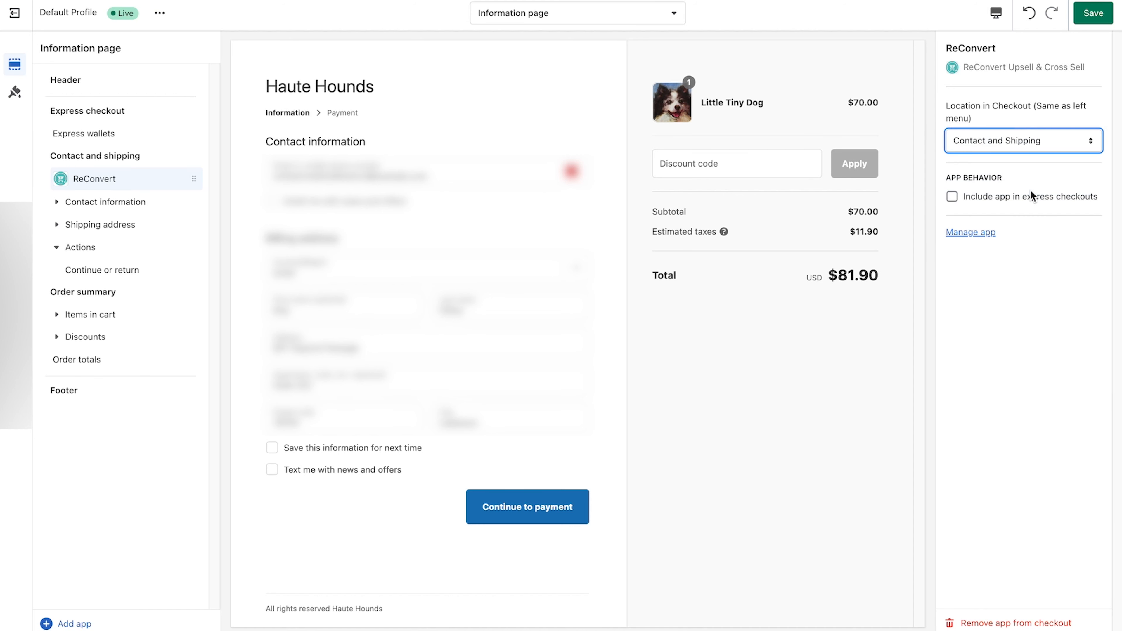
click(1093, 14)
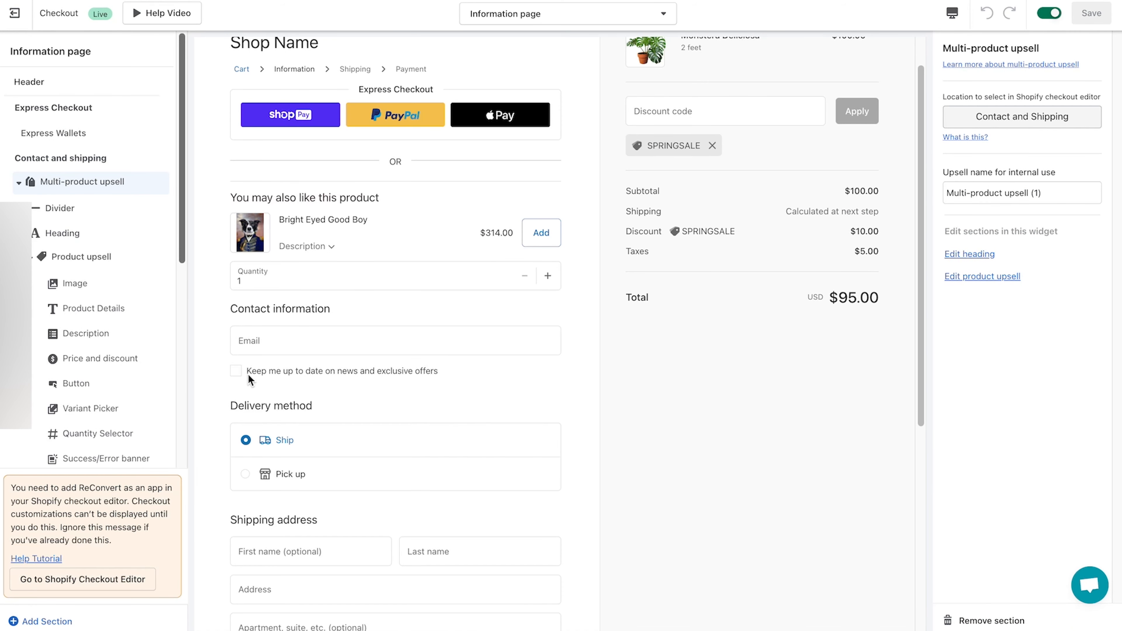
- Back in ReConvert, move the Multi-product upsell directly below Items in cart in the Order Summary and save
scroll(698, 373, up, 1)
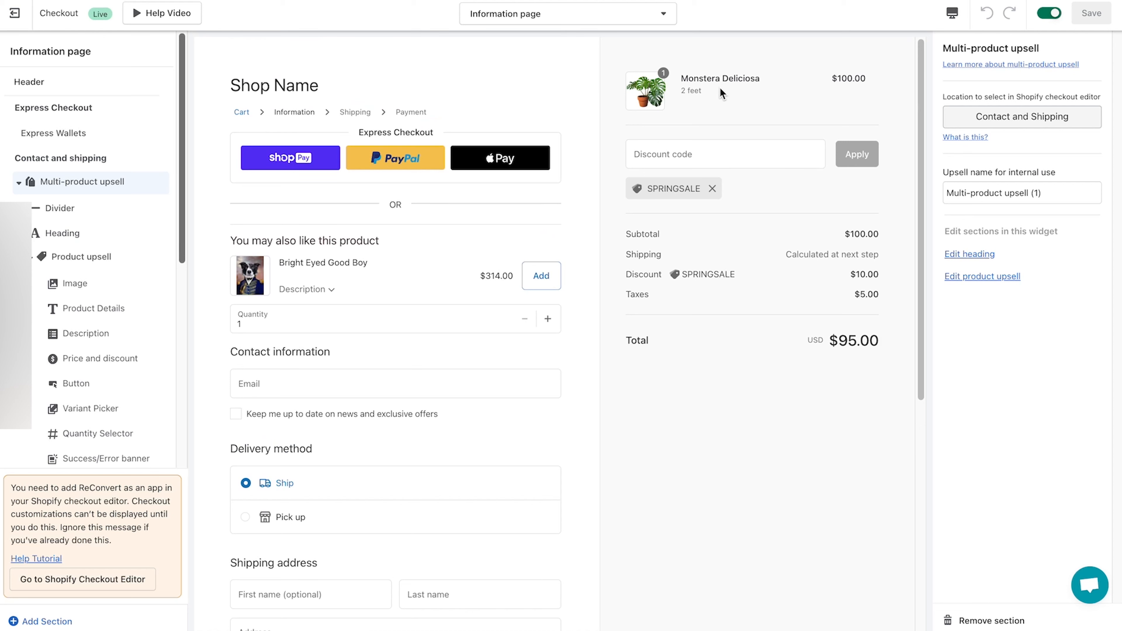
click(19, 182)
scroll(161, 137, down, 1)
drag(160, 137, 159, 349)
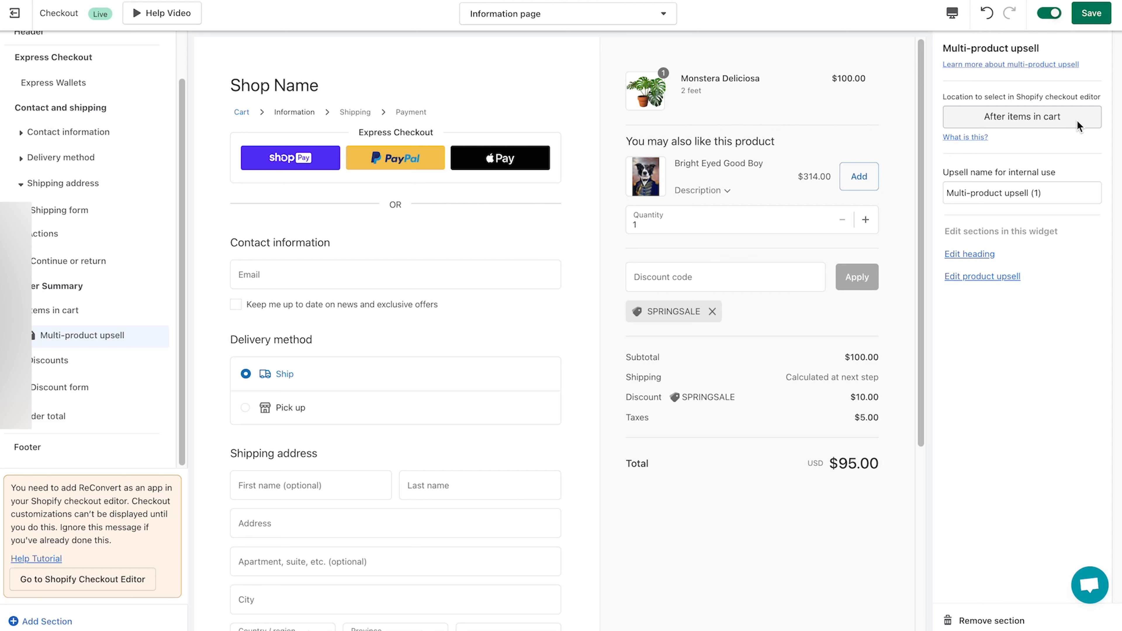
drag(1077, 120, 969, 116)
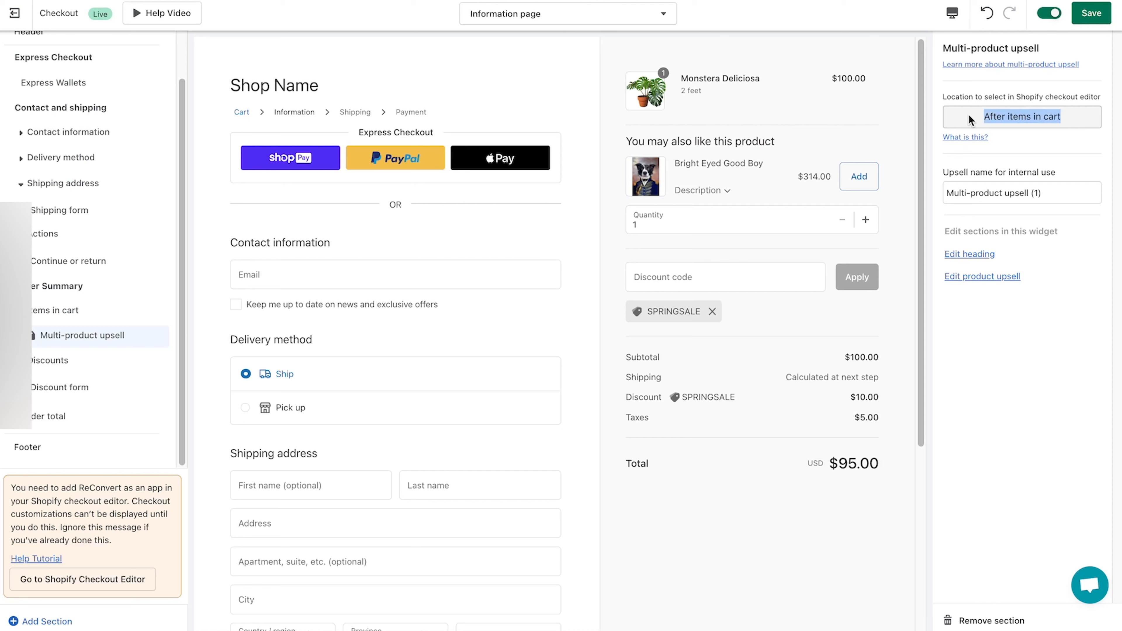
click(1078, 19)
- In the Shopify checkout editor, move the ReConvert block below Items in cart, set its location to After items in cart, and save
click(93, 584)
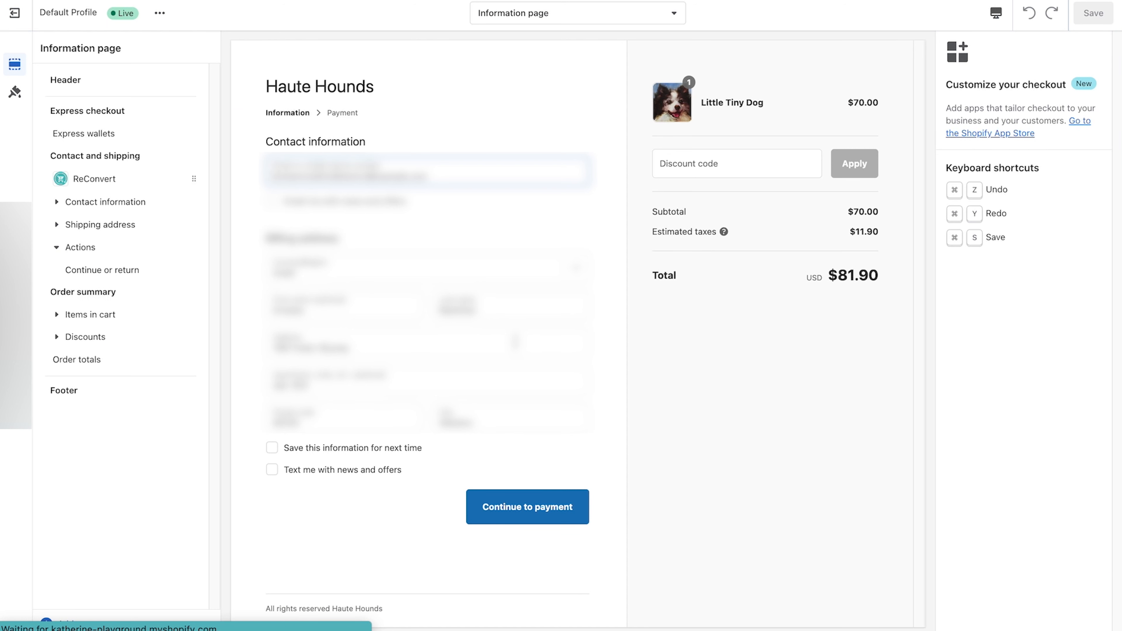
drag(193, 179, 172, 349)
click(112, 316)
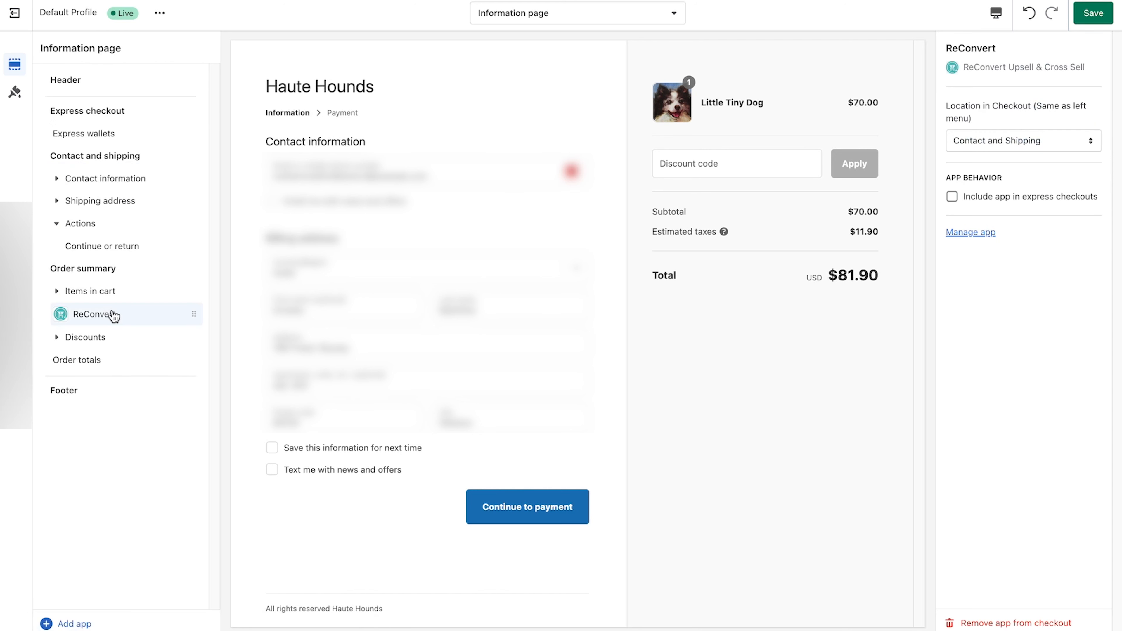
click(1080, 141)
click(1034, 141)
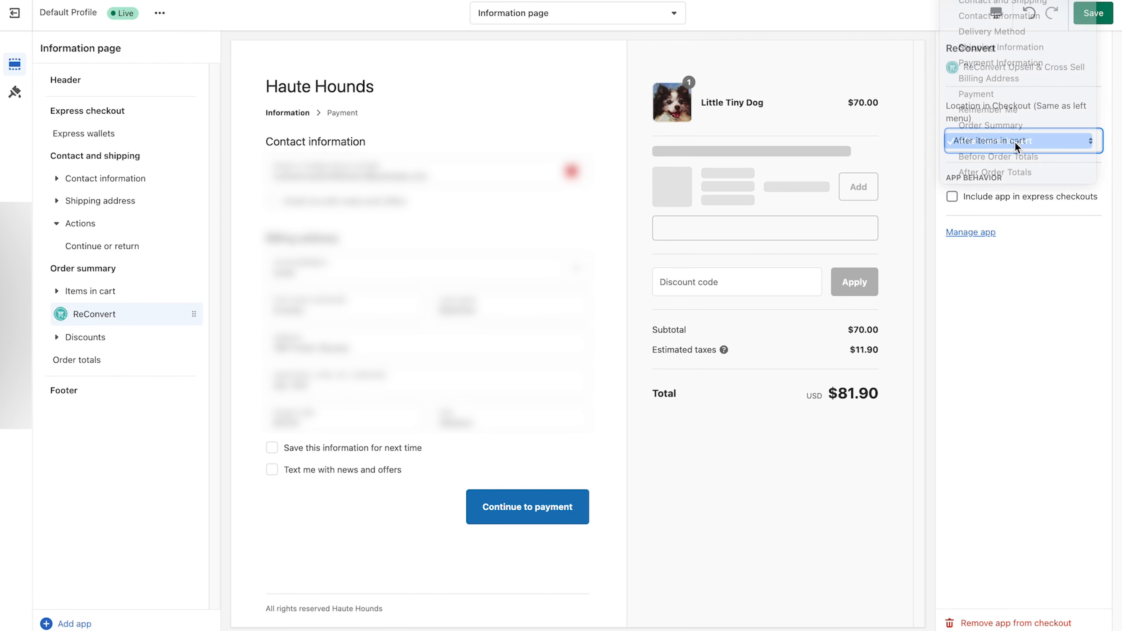
click(1094, 14)
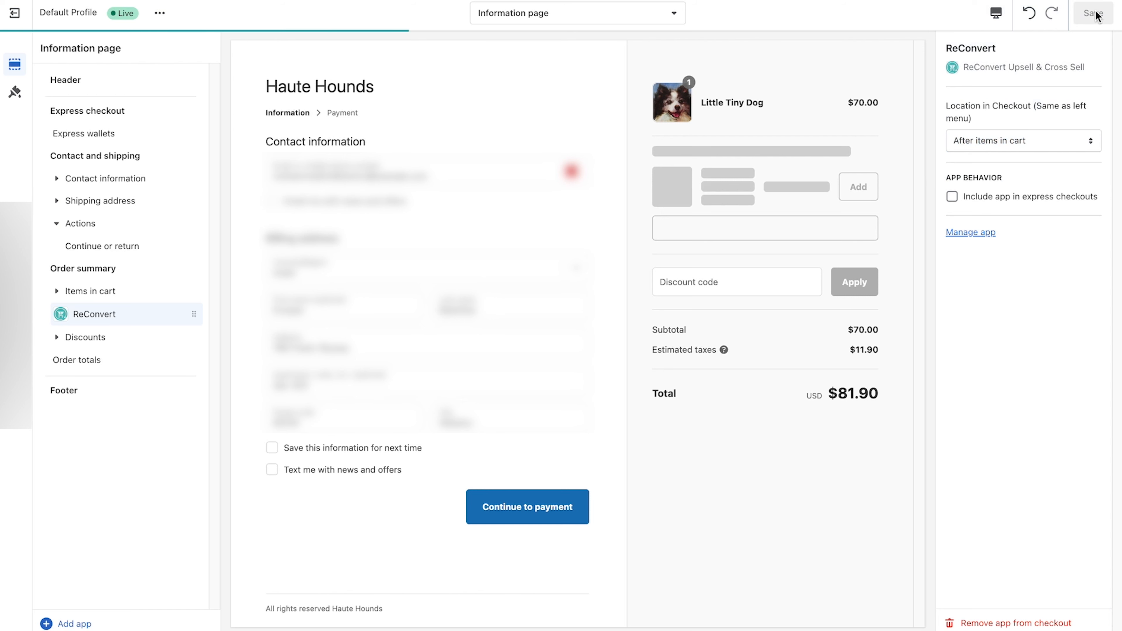